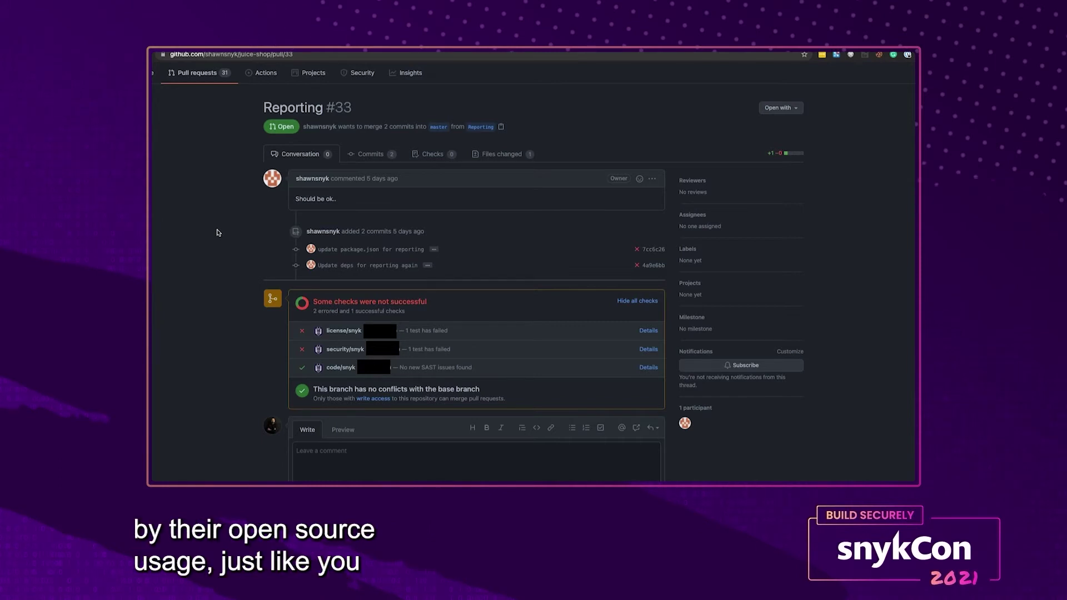
{"action": "left_click_drag", "start_coordinate": [480, 331], "coordinate": [293, 334]}
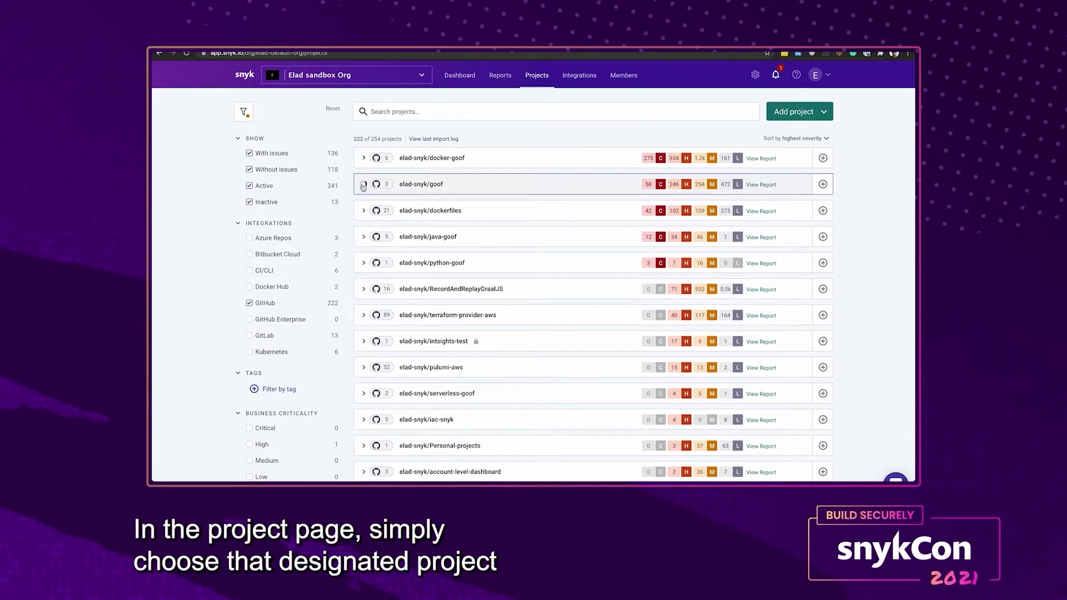
- Open the package.json project of the goof repository and filter its issues to License issues
{"action": "left_click", "coordinate": [363, 185]}
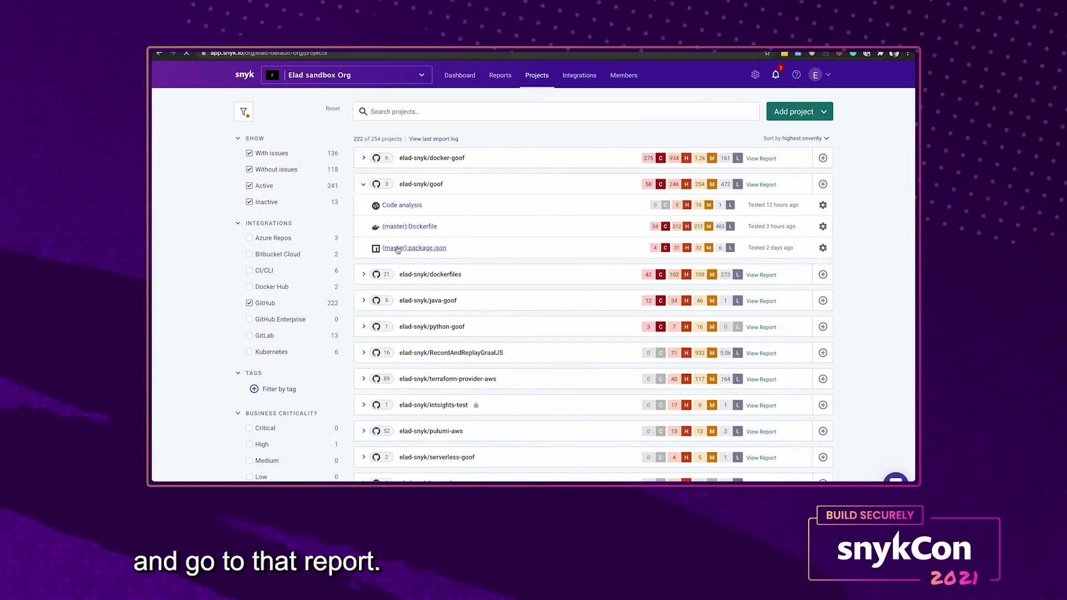
{"action": "left_click", "coordinate": [398, 249]}
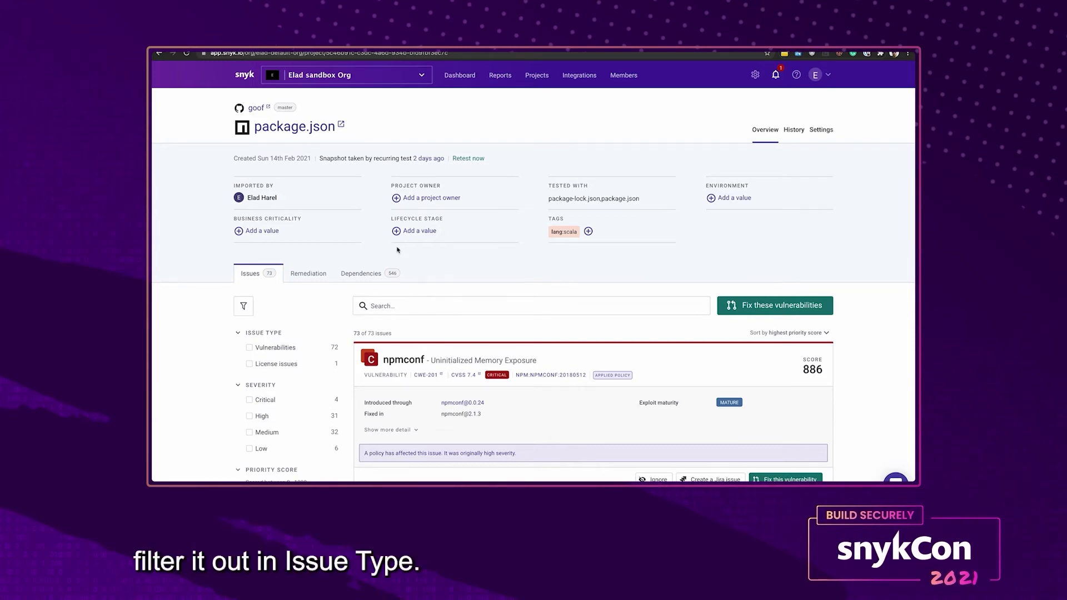
{"action": "left_click", "coordinate": [249, 364]}
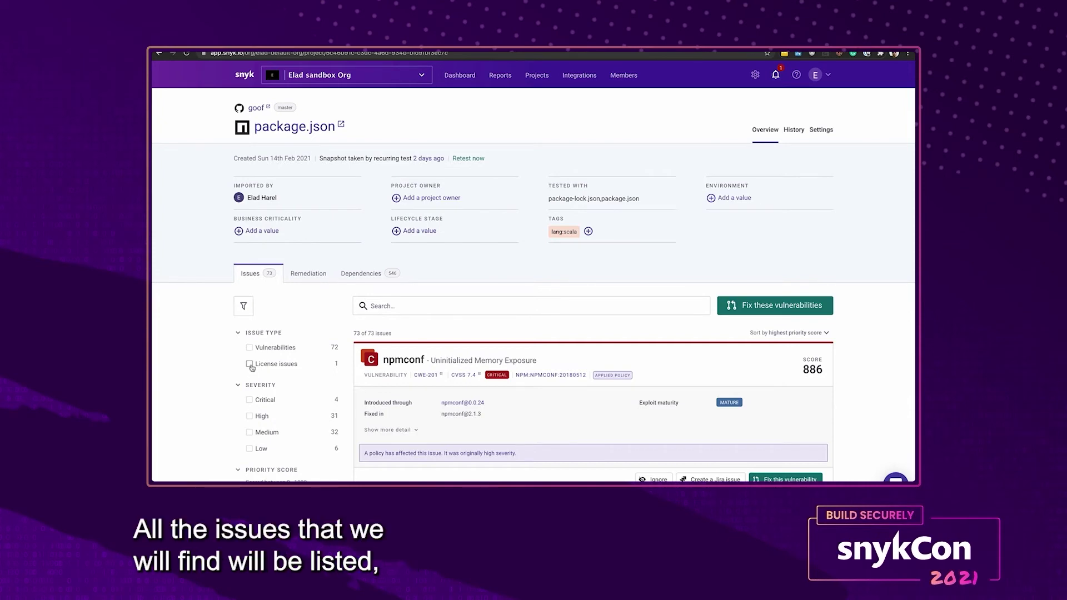
{"action": "scroll", "coordinate": [508, 374], "scroll_direction": "down", "scroll_amount": 2}
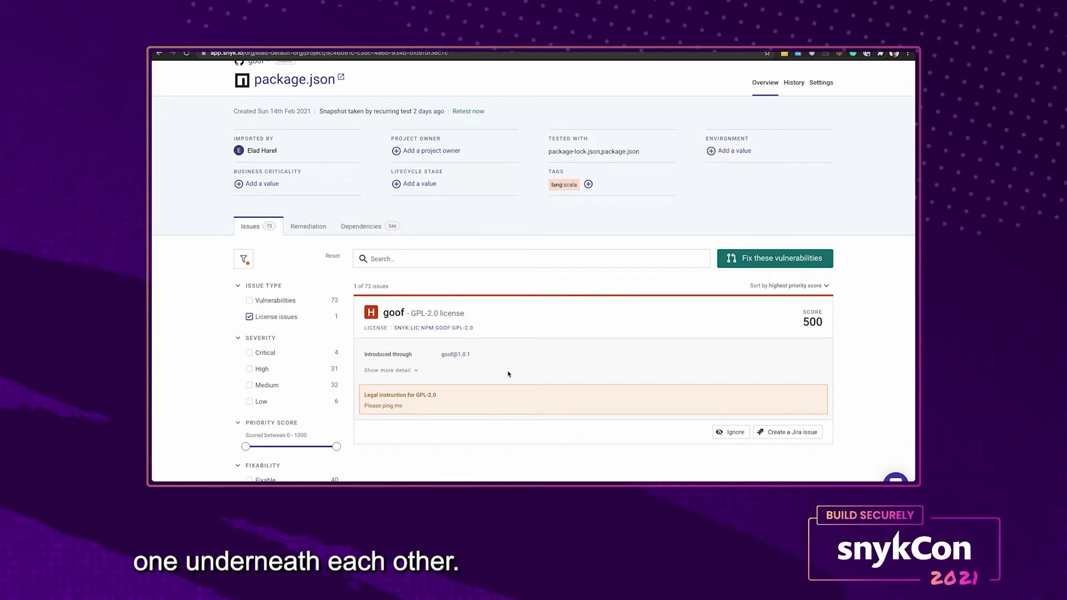
{"action": "mouse_move", "coordinate": [369, 317]}
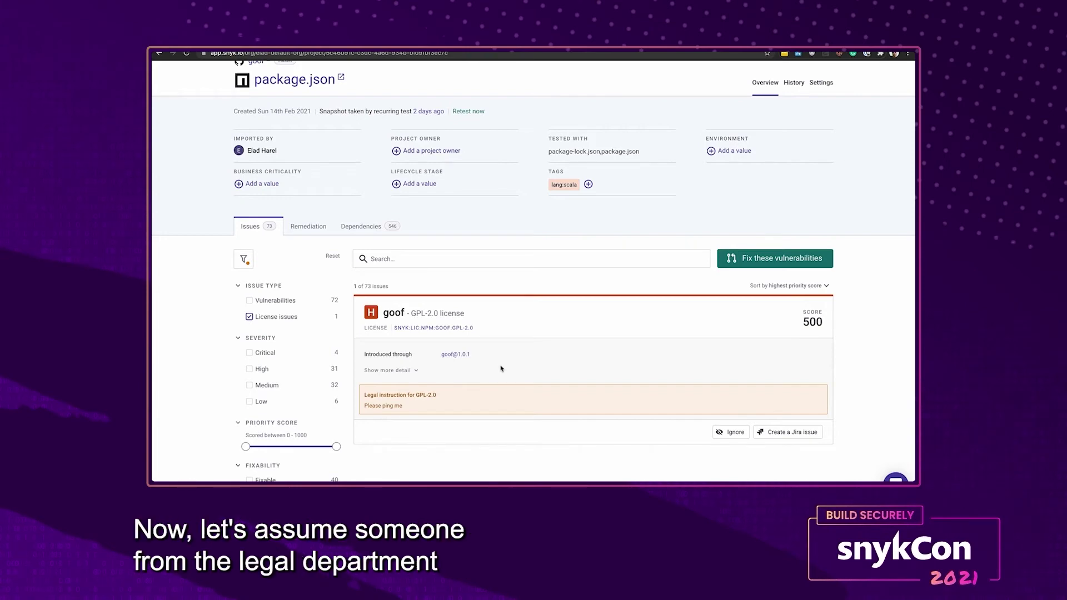
- Open the Dependencies report and check that the Copyrights field is among the displayed fields
{"action": "scroll", "coordinate": [561, 363], "scroll_direction": "up", "scroll_amount": 1}
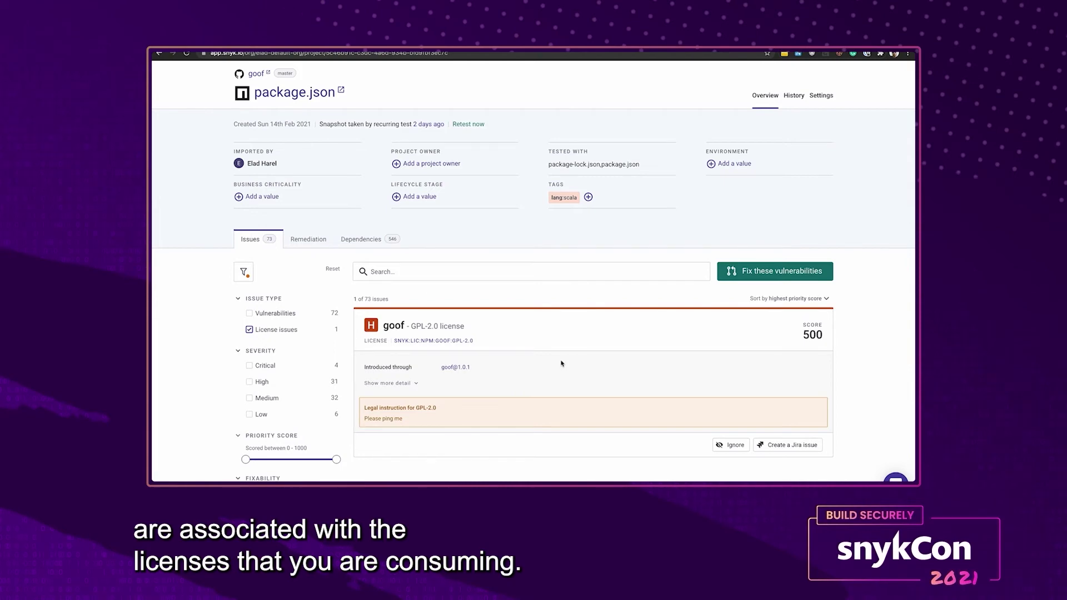
{"action": "scroll", "coordinate": [561, 364], "scroll_direction": "up", "scroll_amount": 1}
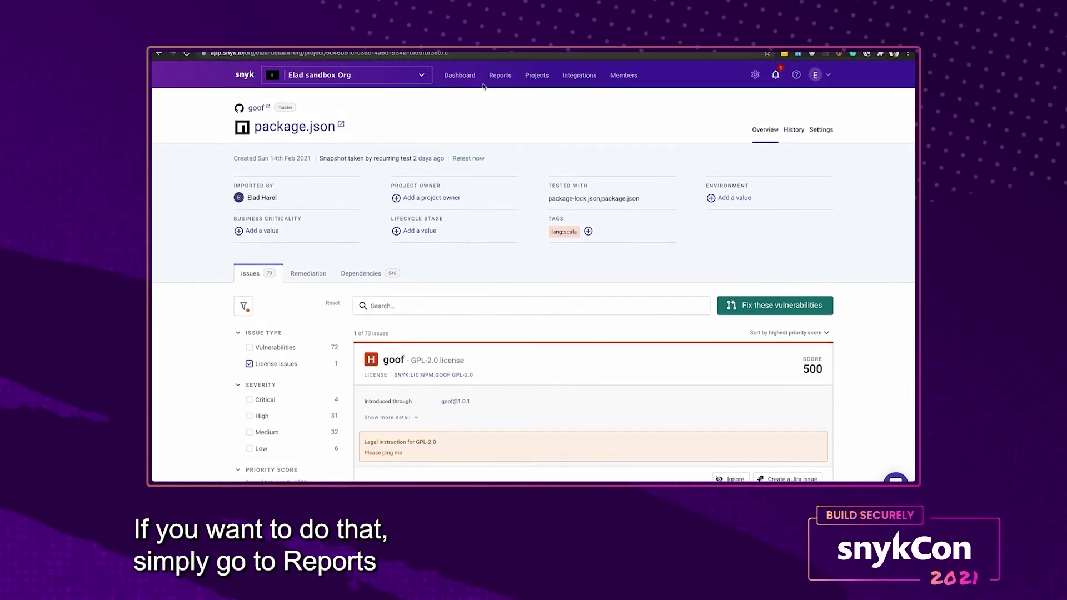
{"action": "left_click", "coordinate": [493, 79]}
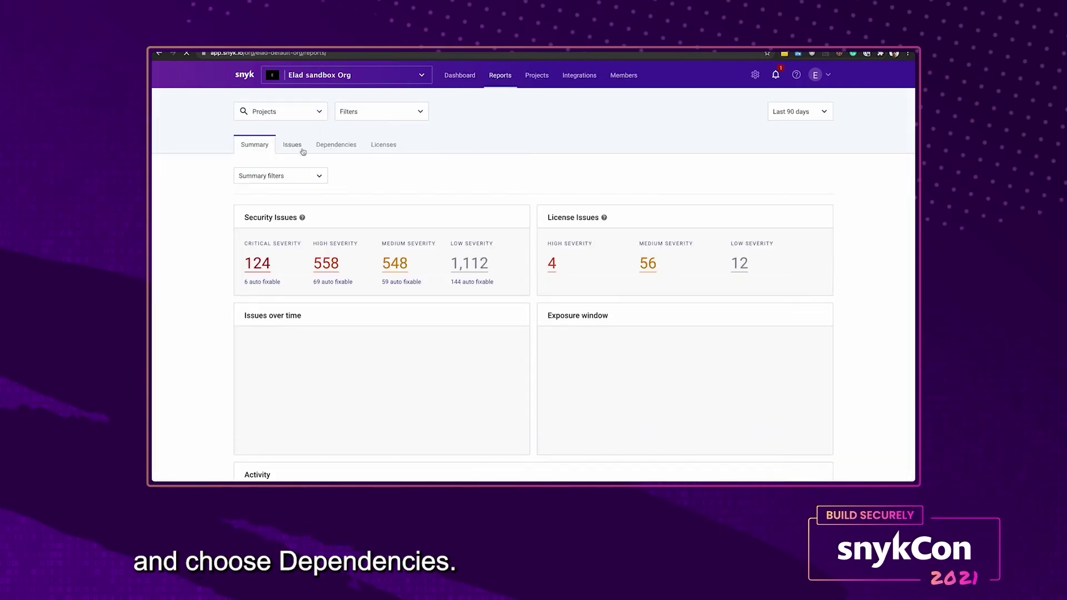
{"action": "left_click", "coordinate": [327, 148]}
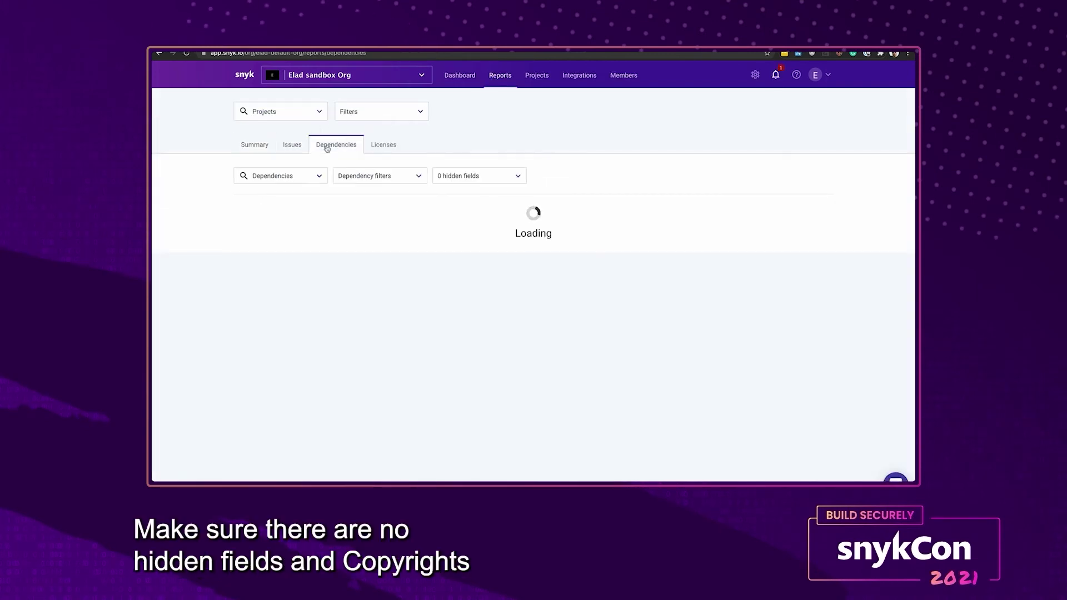
{"action": "scroll", "coordinate": [473, 78], "scroll_direction": "down", "scroll_amount": 2}
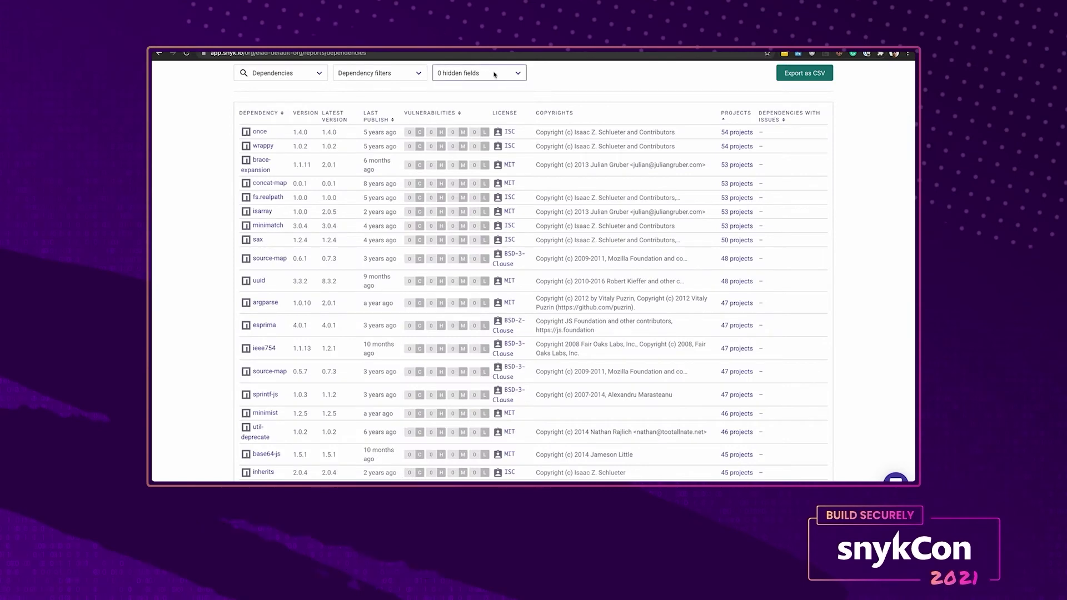
{"action": "left_click", "coordinate": [494, 75]}
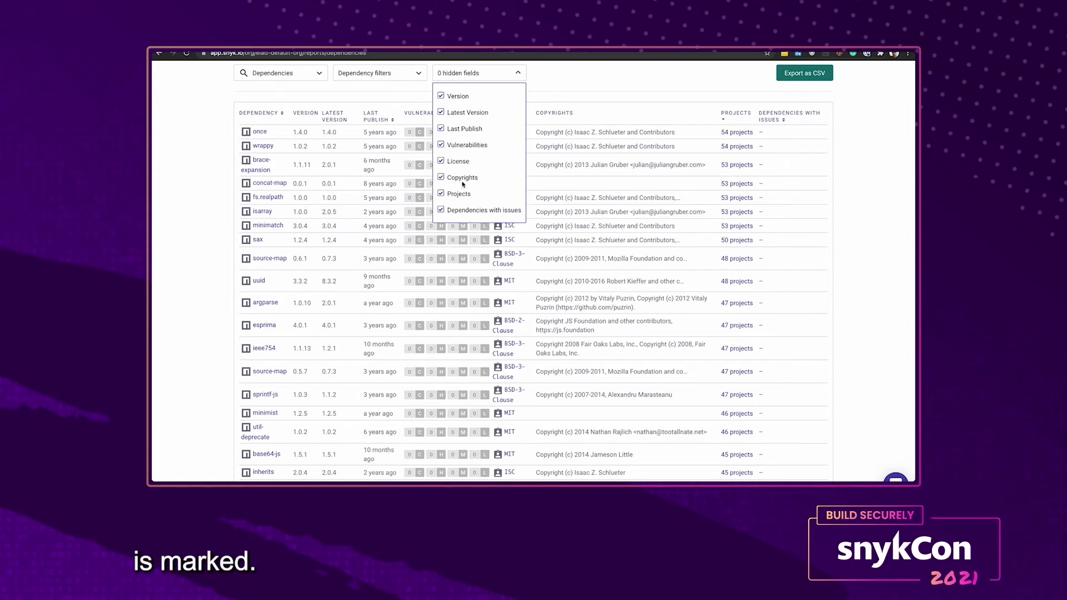
{"action": "left_click", "coordinate": [568, 109]}
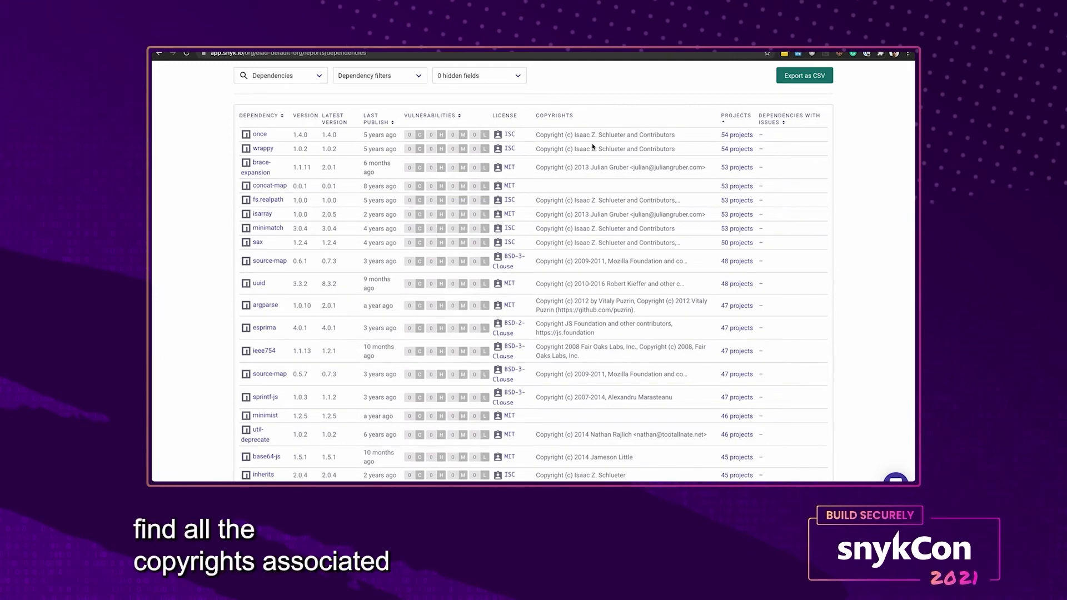
{"action": "scroll", "coordinate": [593, 147], "scroll_direction": "down", "scroll_amount": 1}
{"action": "scroll", "coordinate": [592, 146], "scroll_direction": "up", "scroll_amount": 1}
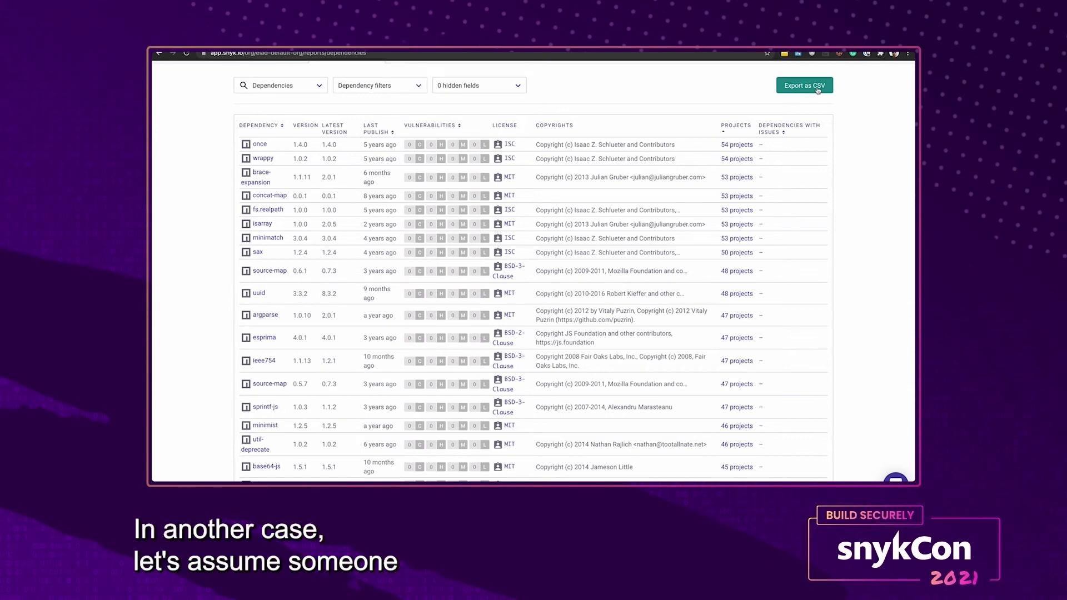
- Open the Licenses report and look through the licenses found across all projects
{"action": "scroll", "coordinate": [652, 95], "scroll_direction": "up", "scroll_amount": 3}
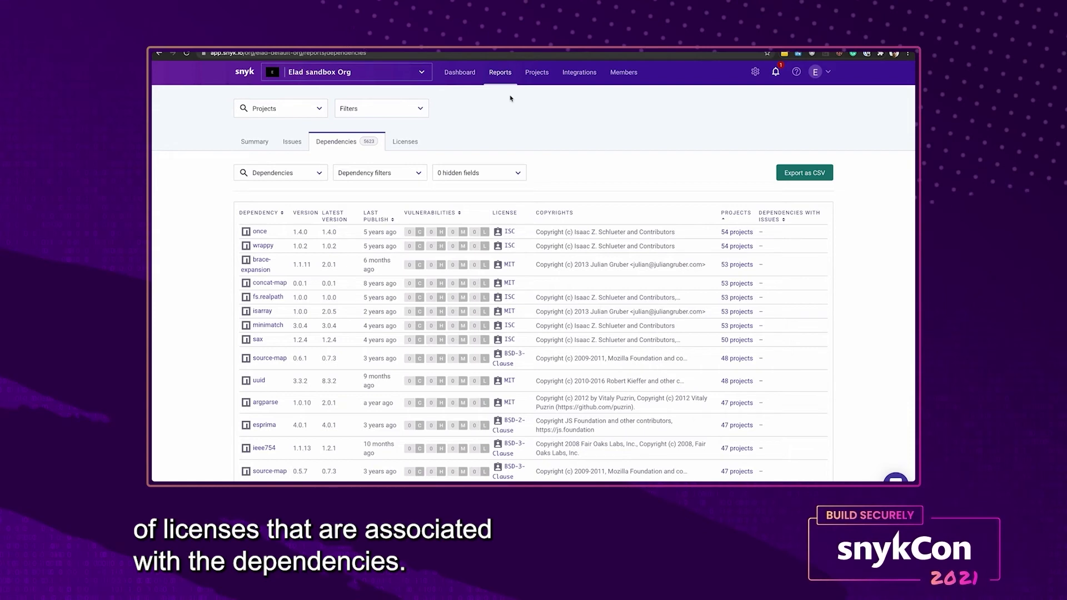
{"action": "left_click", "coordinate": [408, 141]}
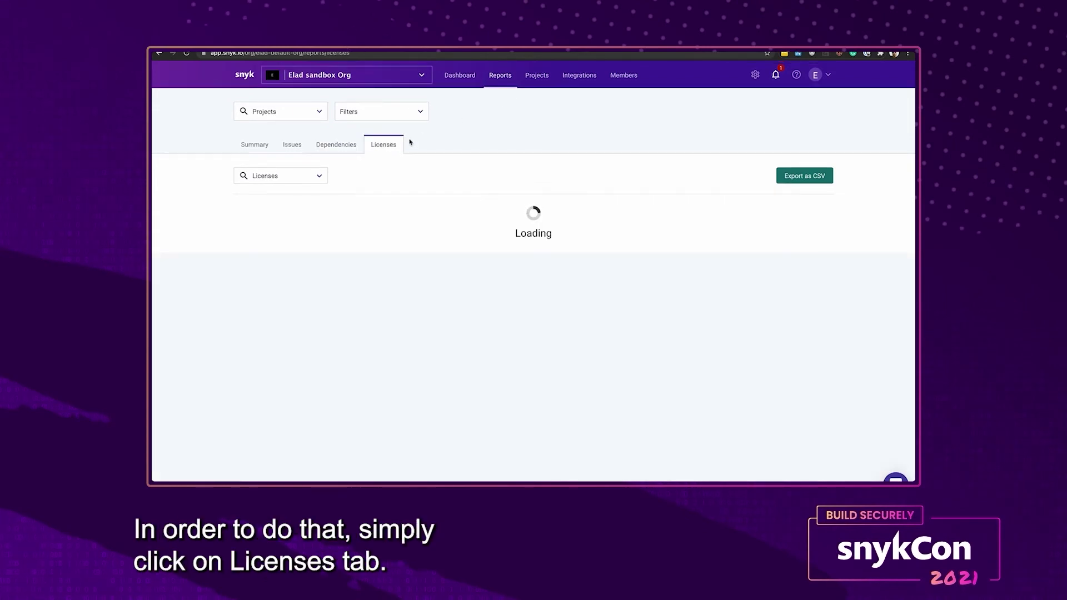
{"action": "scroll", "coordinate": [409, 142], "scroll_direction": "down", "scroll_amount": 5}
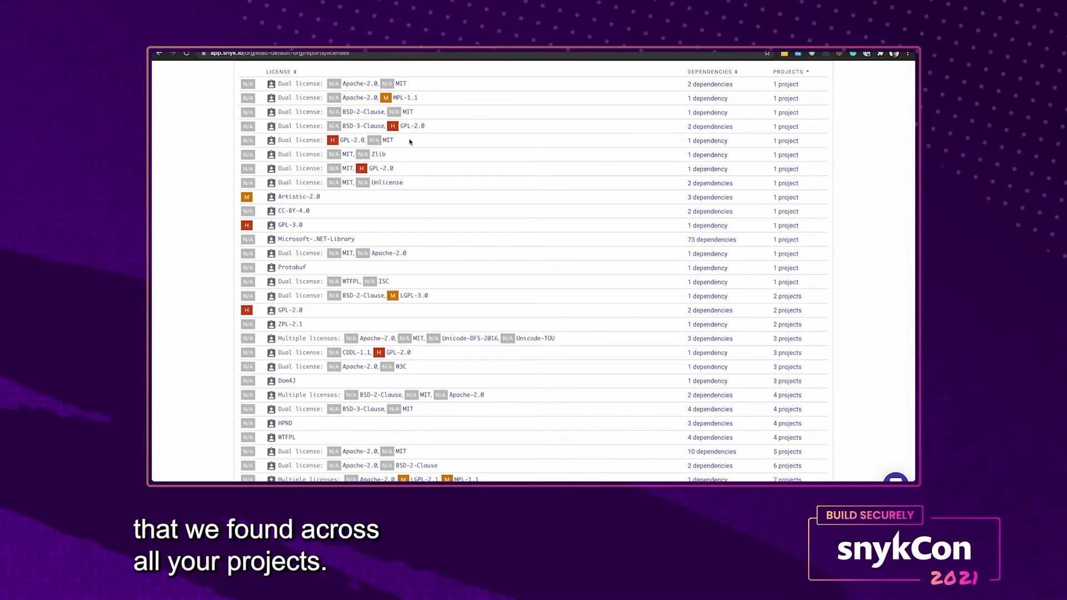
{"action": "scroll", "coordinate": [410, 142], "scroll_direction": "up", "scroll_amount": 3}
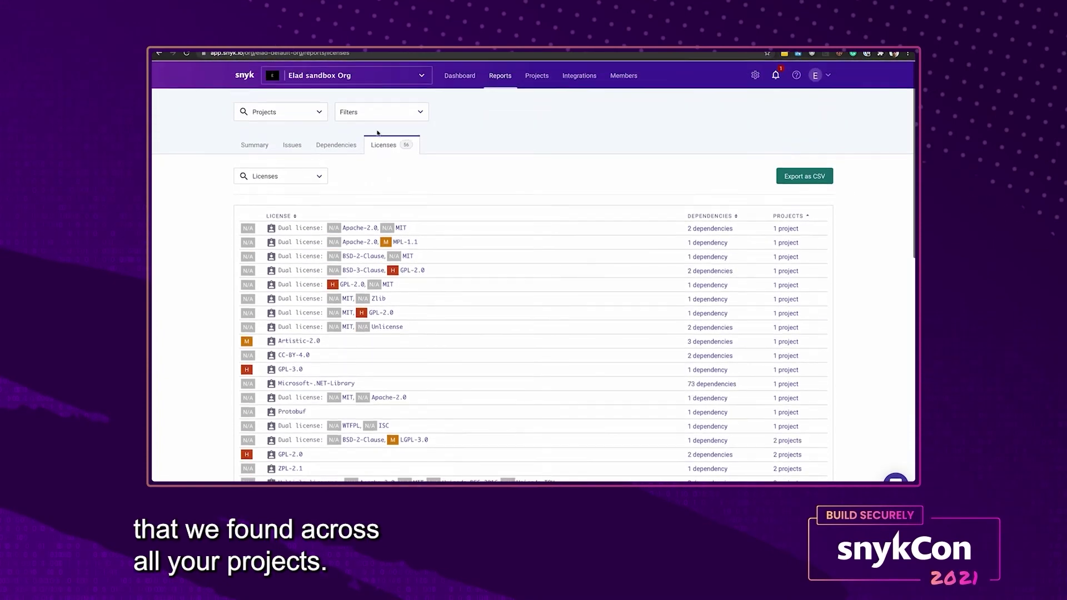
- Examine the report's filter options for projects, severity, project type and license name without changing any
{"action": "left_click", "coordinate": [300, 115]}
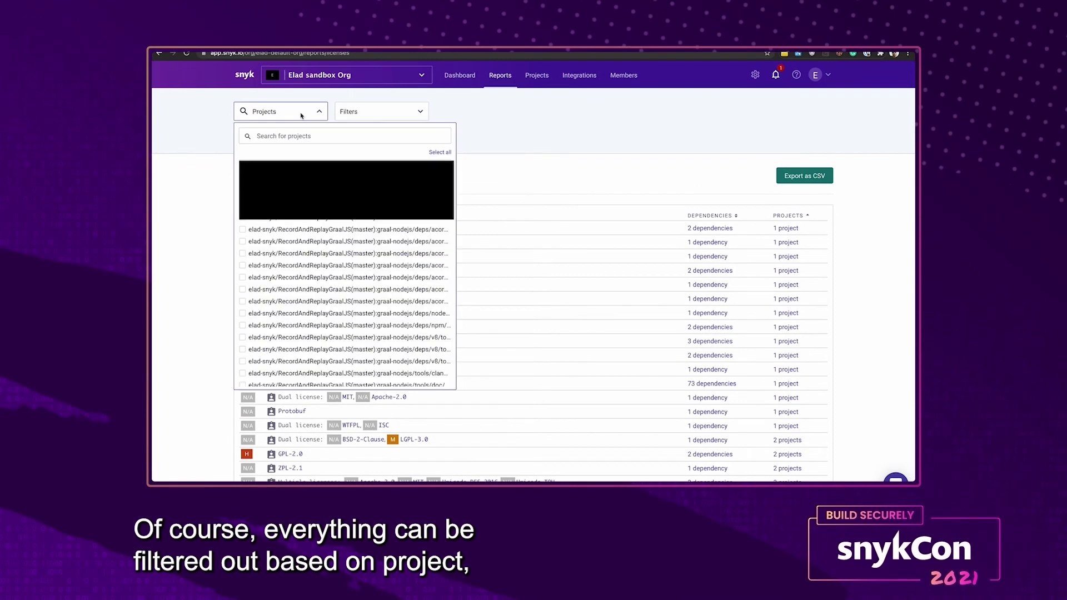
{"action": "left_click", "coordinate": [378, 116]}
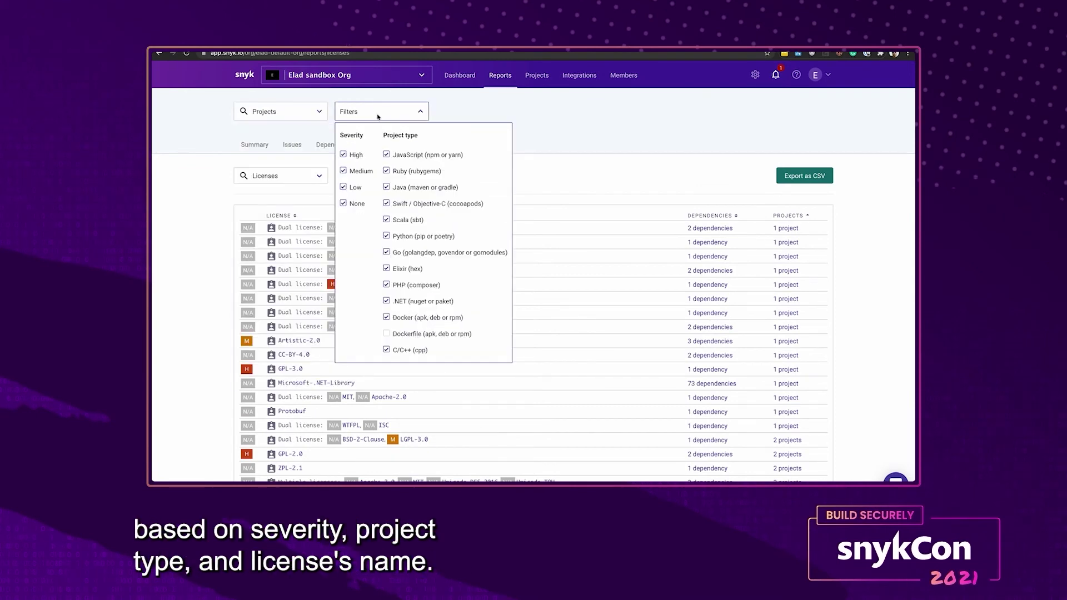
{"action": "left_click", "coordinate": [510, 117]}
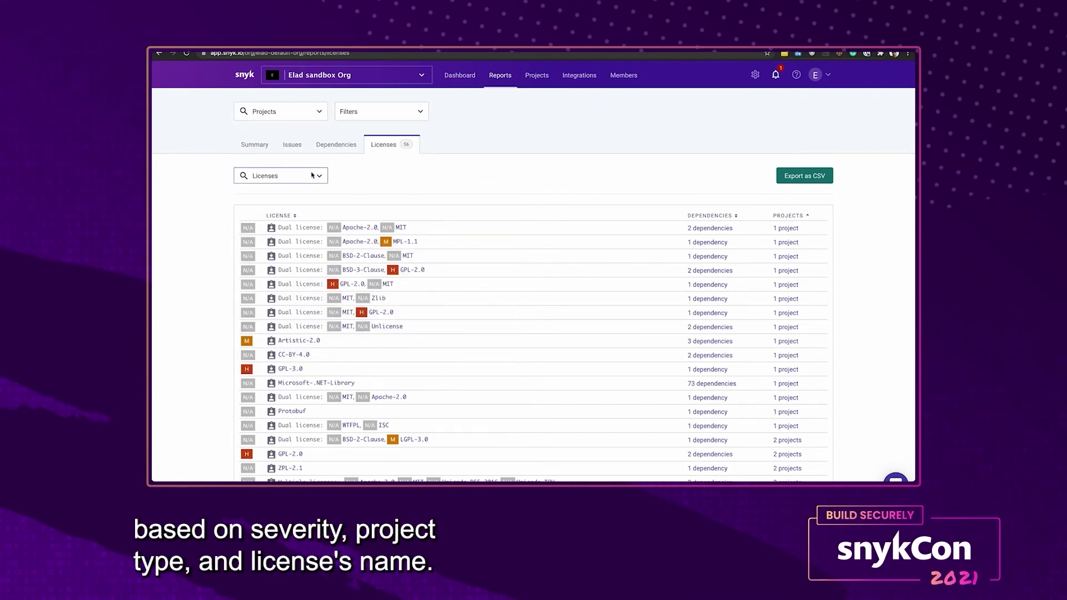
{"action": "left_click", "coordinate": [313, 176]}
{"action": "left_click", "coordinate": [592, 288]}
- View the dependencies using the Artistic-2.0 license and the projects using the dual MIT, Unlicense license, closing each list after viewing
{"action": "scroll", "coordinate": [591, 287], "scroll_direction": "down", "scroll_amount": 2}
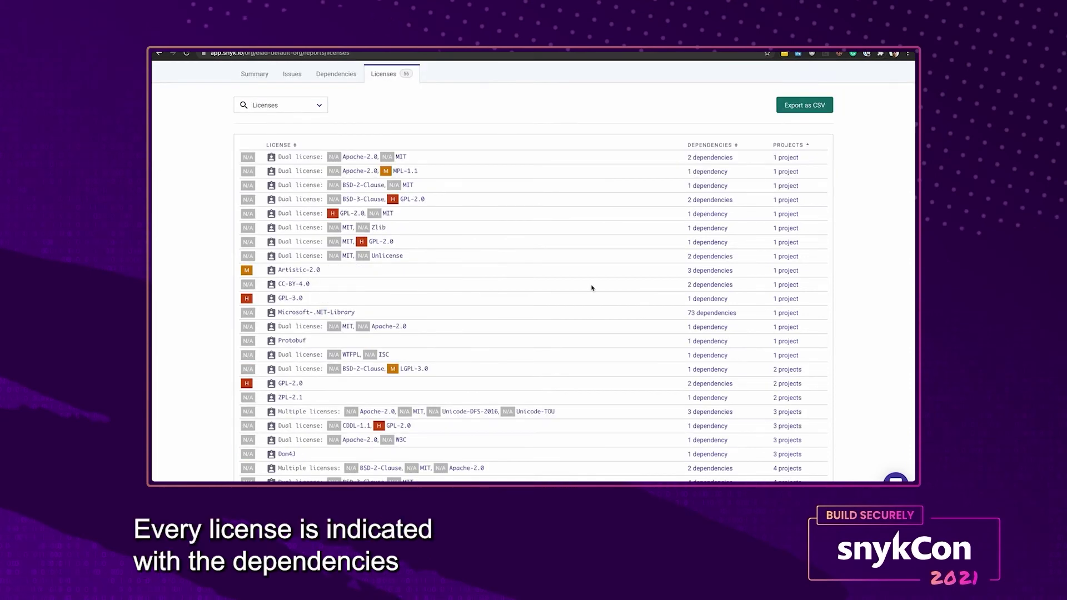
{"action": "left_click", "coordinate": [701, 273]}
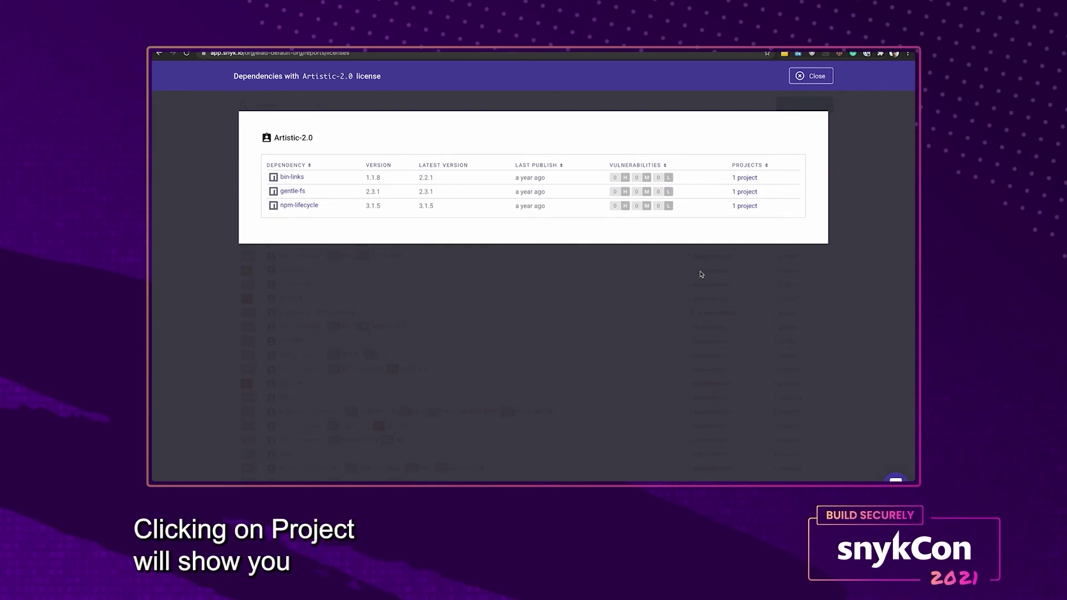
{"action": "left_click", "coordinate": [803, 76]}
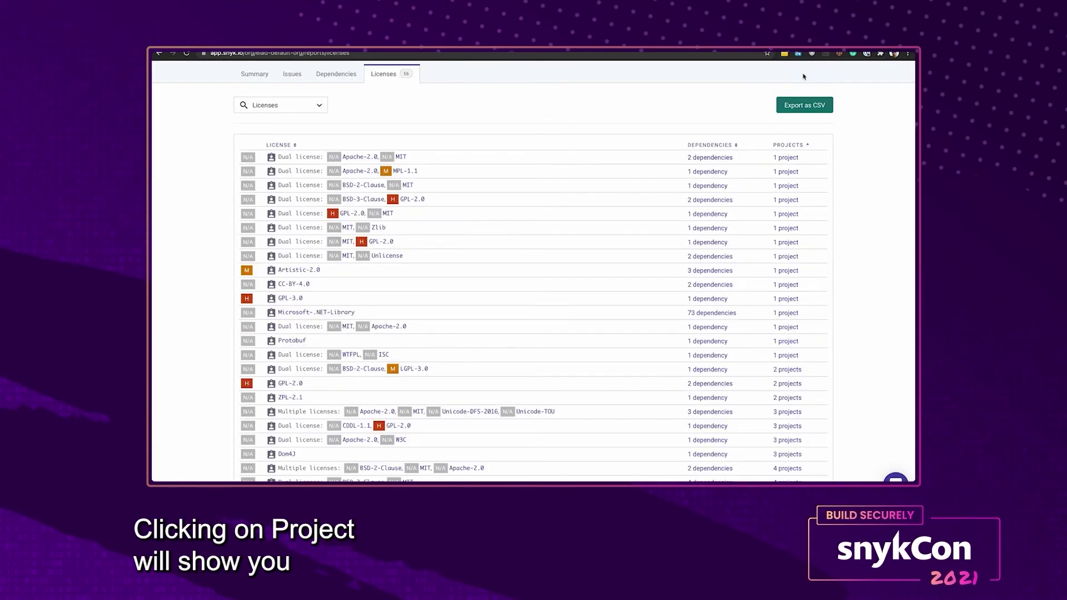
{"action": "left_click", "coordinate": [786, 256]}
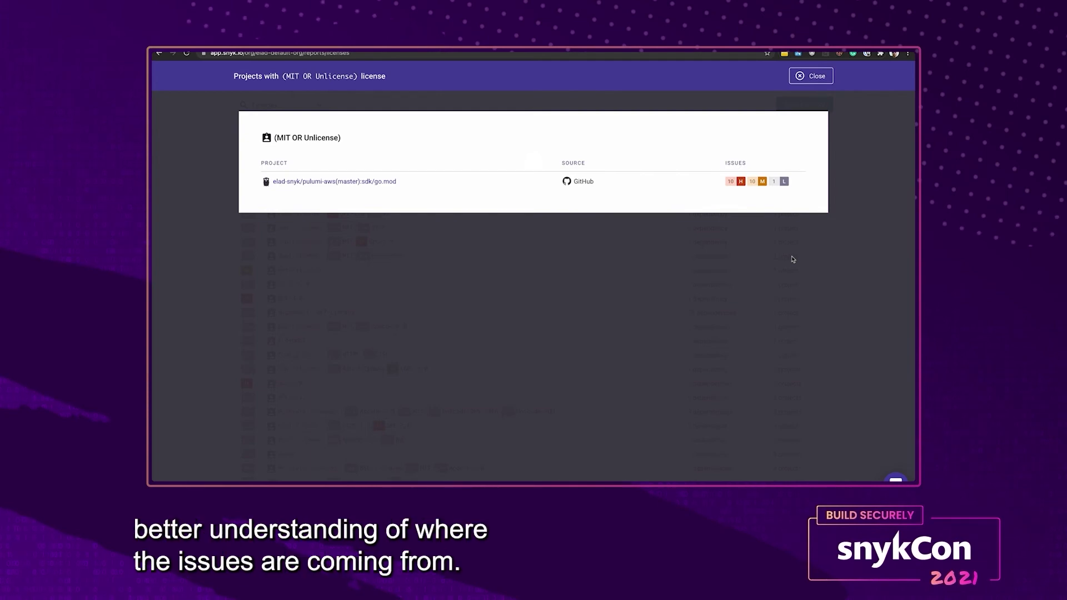
{"action": "left_click", "coordinate": [814, 76]}
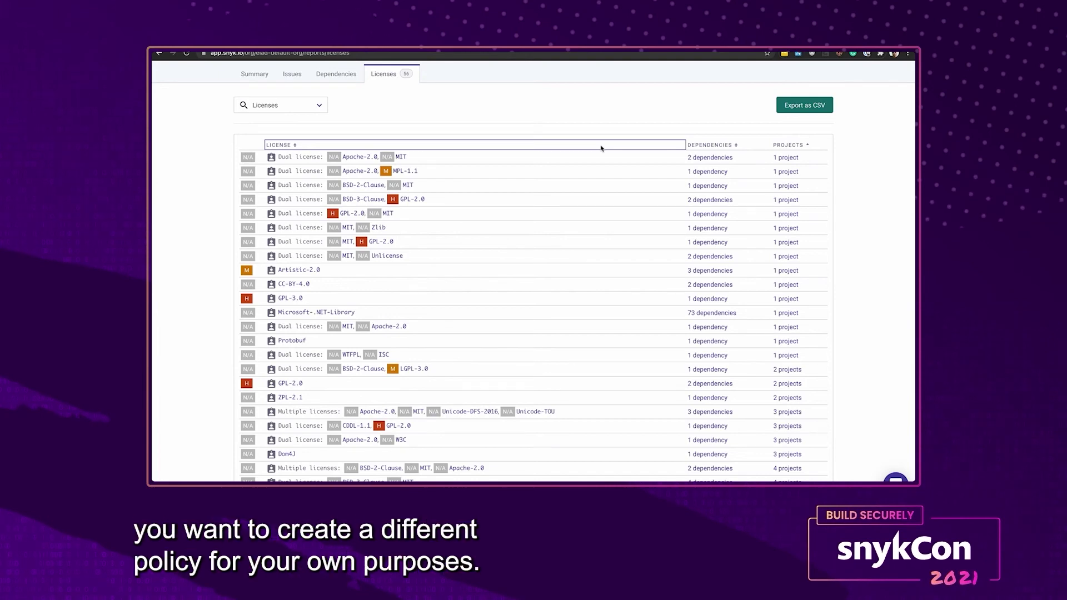
- Switch to the group overview and open the Snyk Default License Policy from the group's policies
{"action": "scroll", "coordinate": [601, 148], "scroll_direction": "up", "scroll_amount": 3}
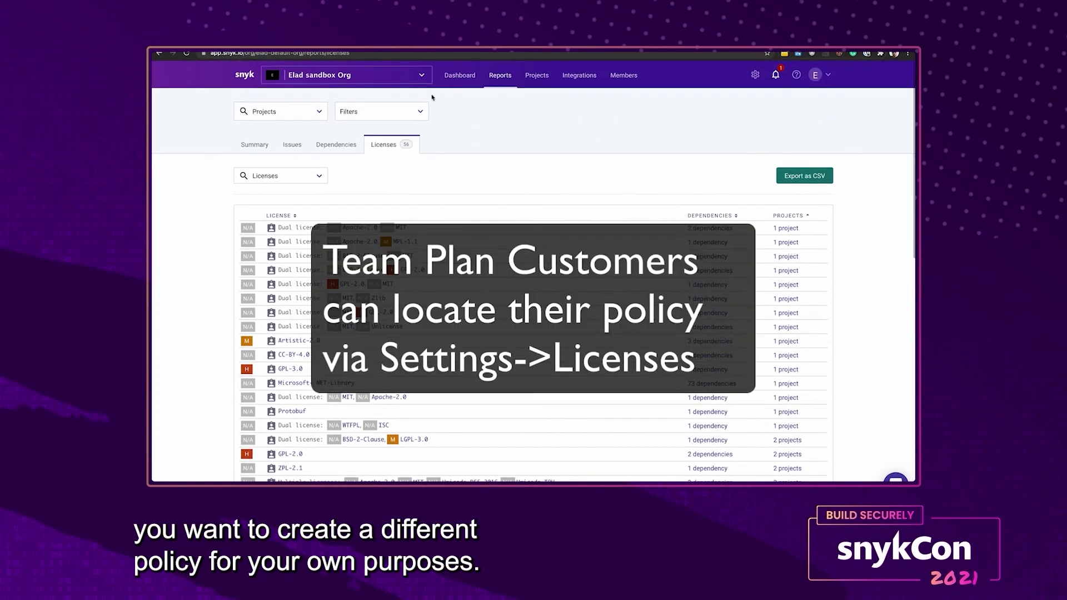
{"action": "left_click", "coordinate": [406, 76]}
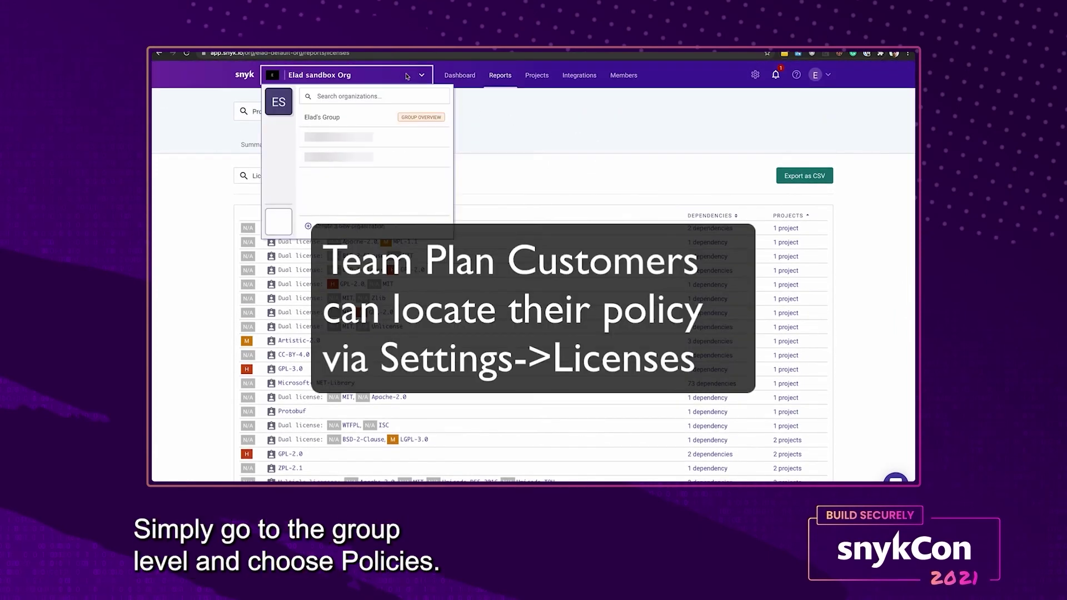
{"action": "left_click", "coordinate": [342, 120]}
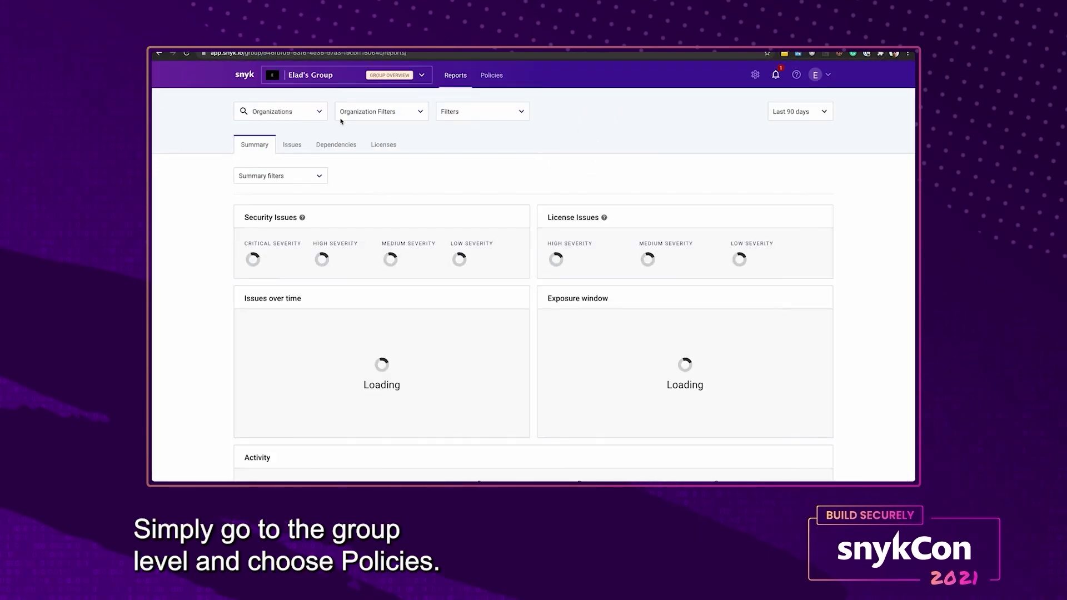
{"action": "left_click", "coordinate": [492, 76]}
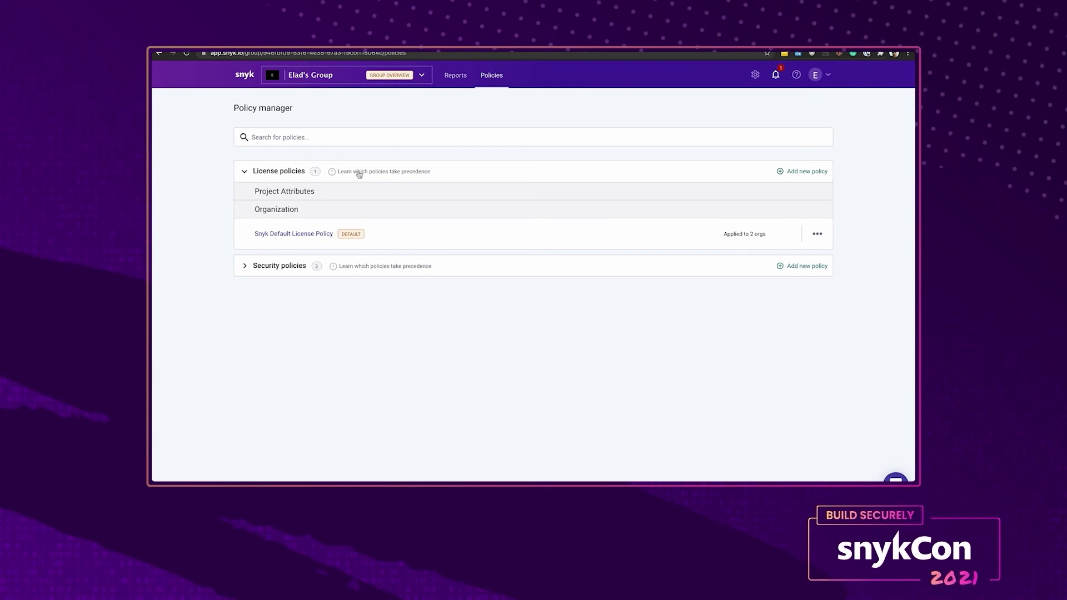
{"action": "left_click", "coordinate": [271, 234]}
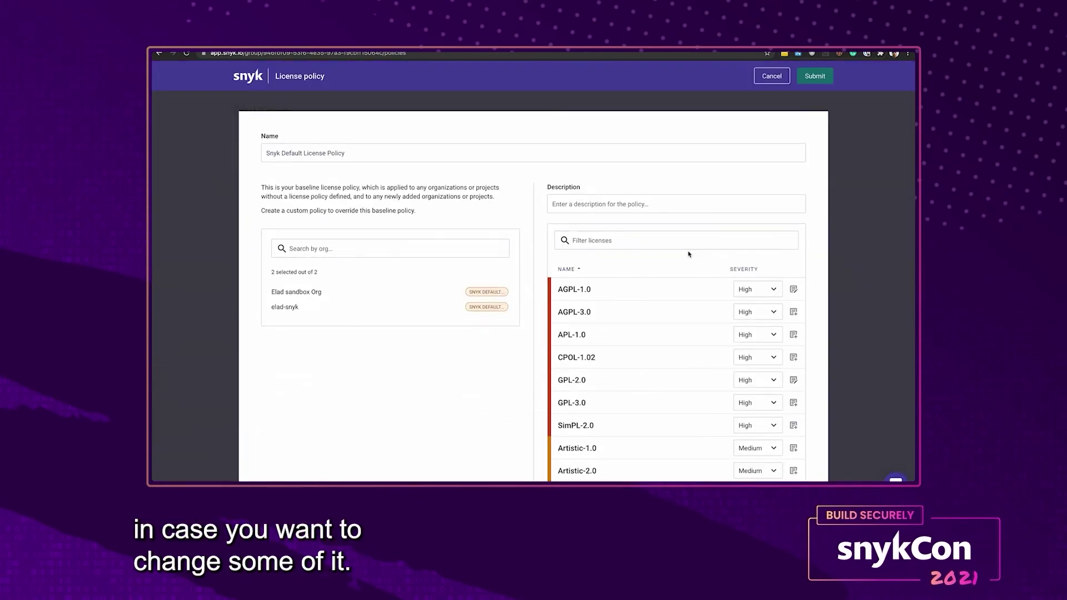
- Look through the licenses and their severity levels in the Snyk Default License Policy
{"action": "scroll", "coordinate": [689, 254], "scroll_direction": "down", "scroll_amount": 2}
{"action": "scroll", "coordinate": [689, 254], "scroll_direction": "down", "scroll_amount": 1}
{"action": "scroll", "coordinate": [689, 254], "scroll_direction": "down", "scroll_amount": 4}
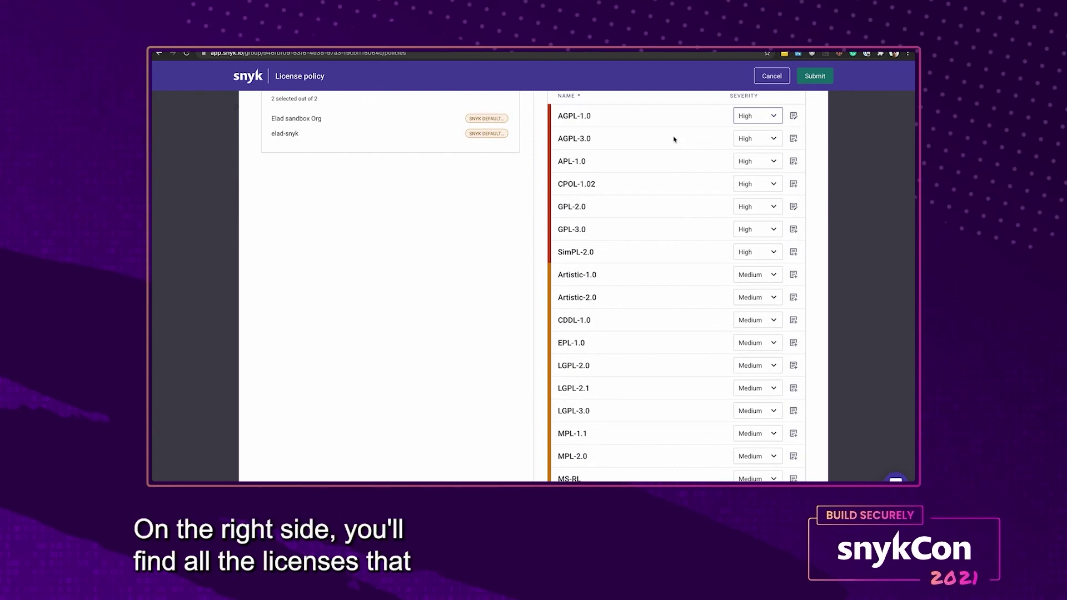
{"action": "scroll", "coordinate": [661, 276], "scroll_direction": "down", "scroll_amount": 4}
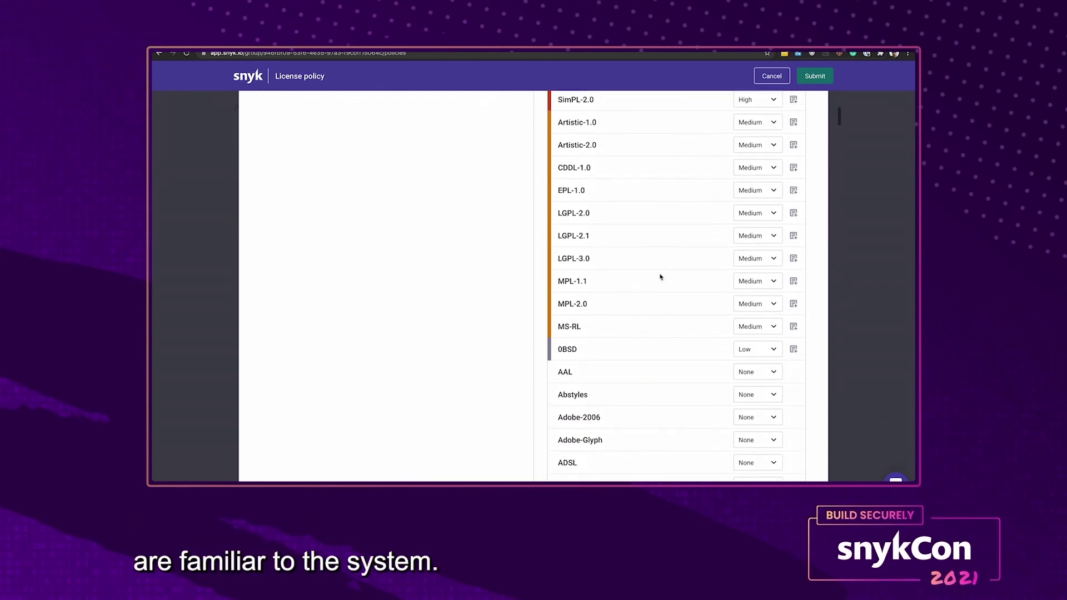
{"action": "scroll", "coordinate": [661, 276], "scroll_direction": "up", "scroll_amount": 8}
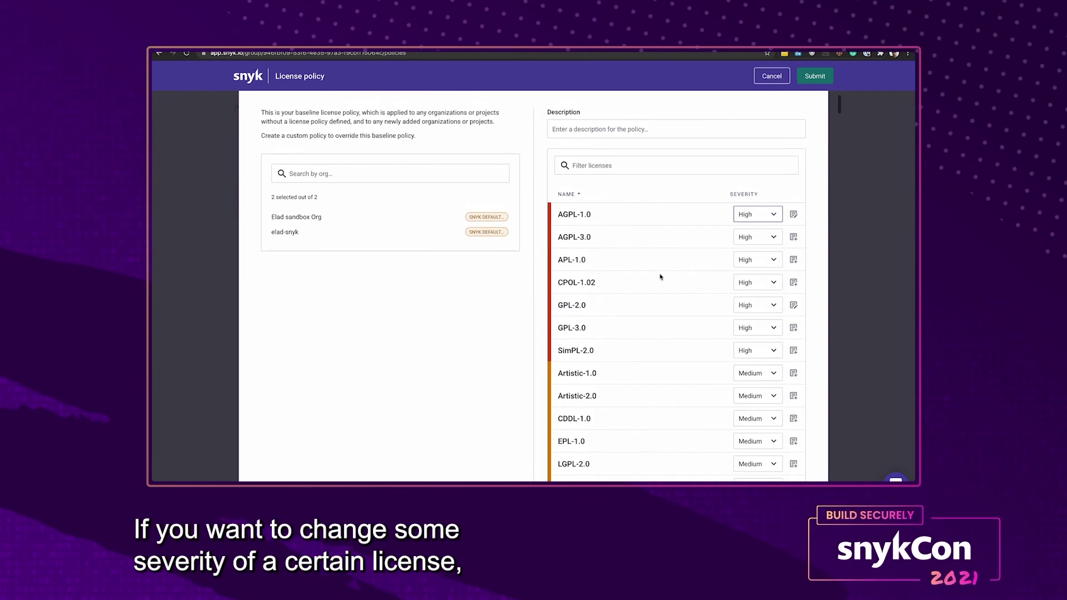
- Examine the severity options and license instructions for AGPL-1.0, leaving the default policy without submitting changes
{"action": "left_click", "coordinate": [754, 216]}
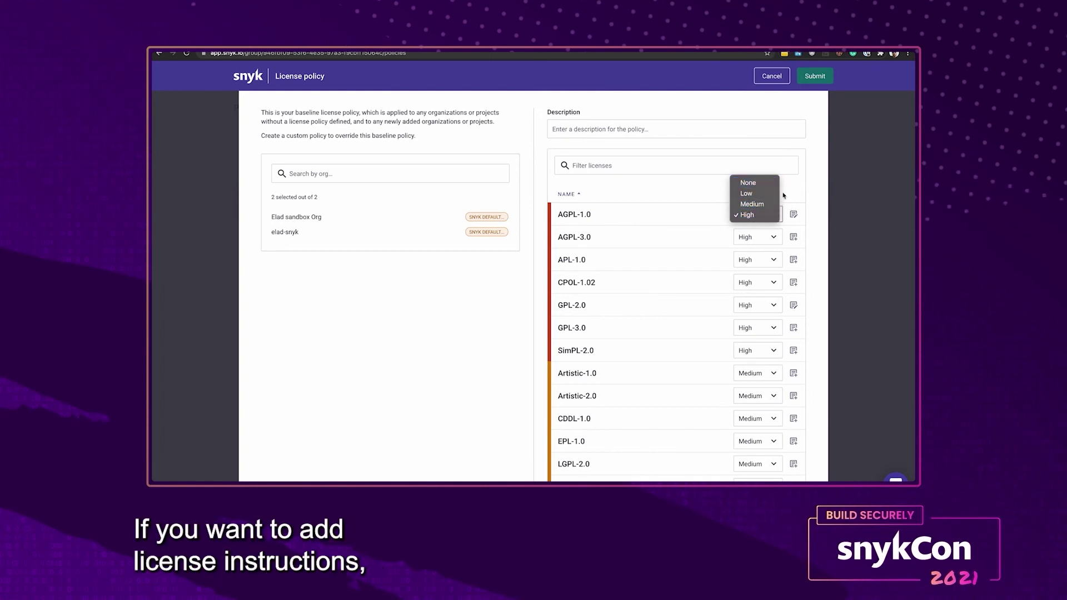
{"action": "left_click", "coordinate": [805, 202]}
{"action": "scroll", "coordinate": [759, 217], "scroll_direction": "up", "scroll_amount": 1}
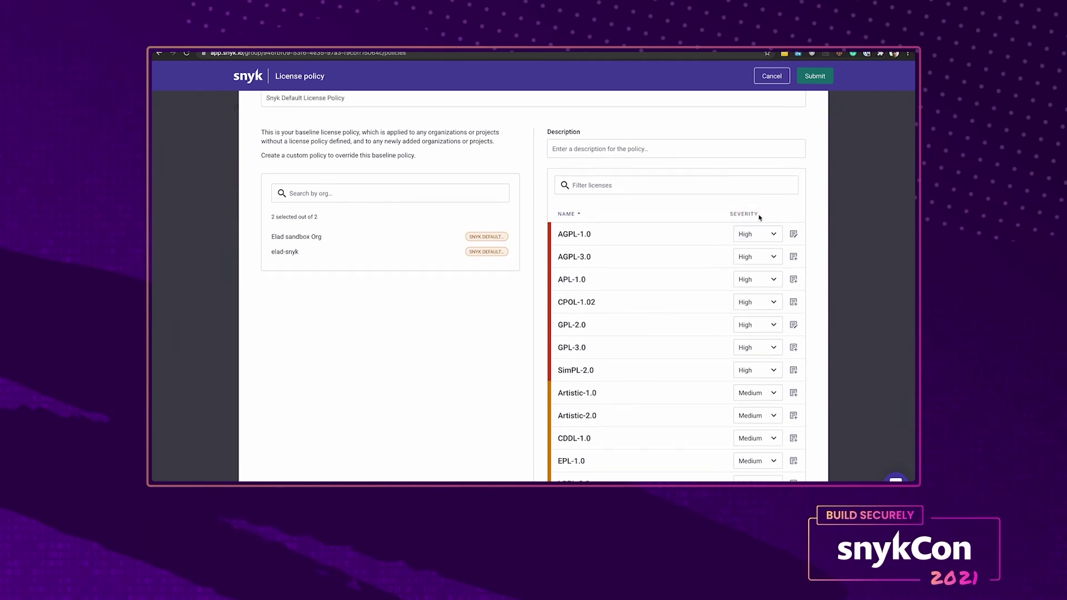
{"action": "left_click", "coordinate": [793, 234]}
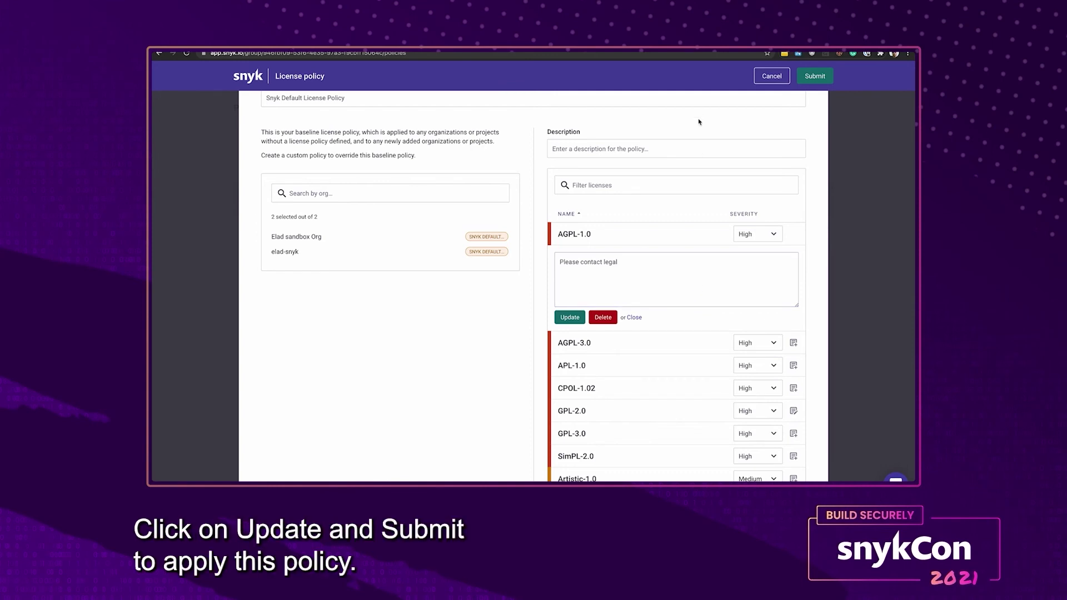
{"action": "left_click", "coordinate": [772, 76]}
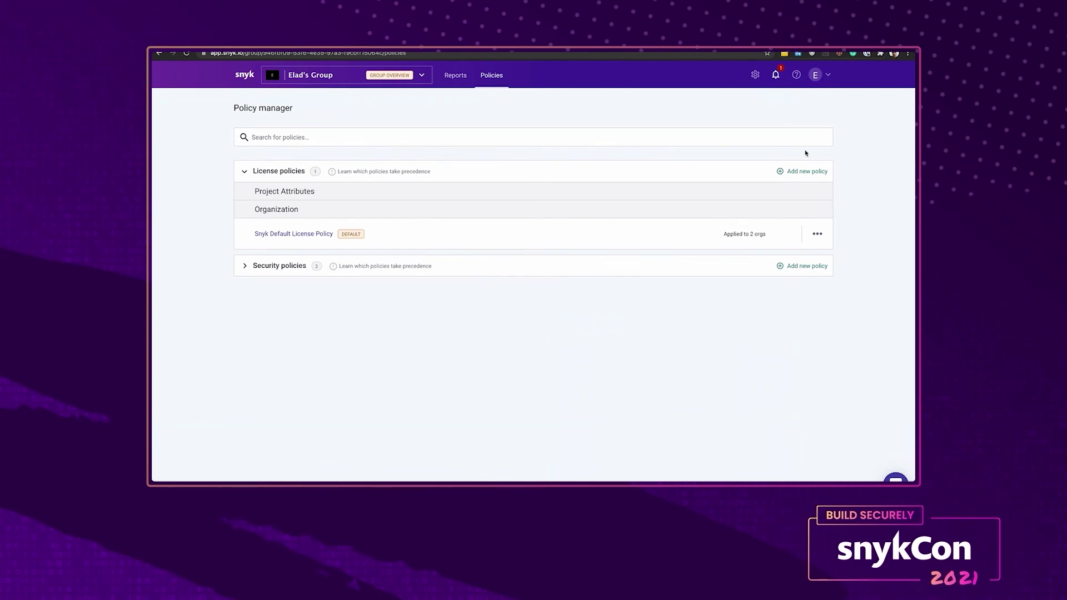
- Open a new license policy form, examine the project attributes it can apply to, and cancel without submitting
{"action": "left_click", "coordinate": [818, 172]}
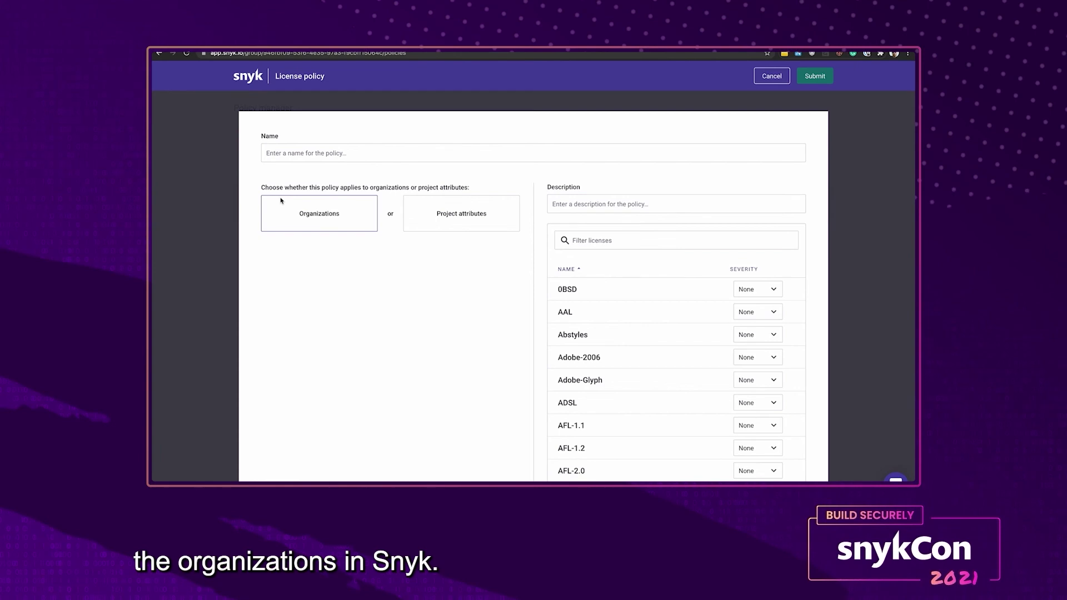
{"action": "left_click", "coordinate": [458, 218]}
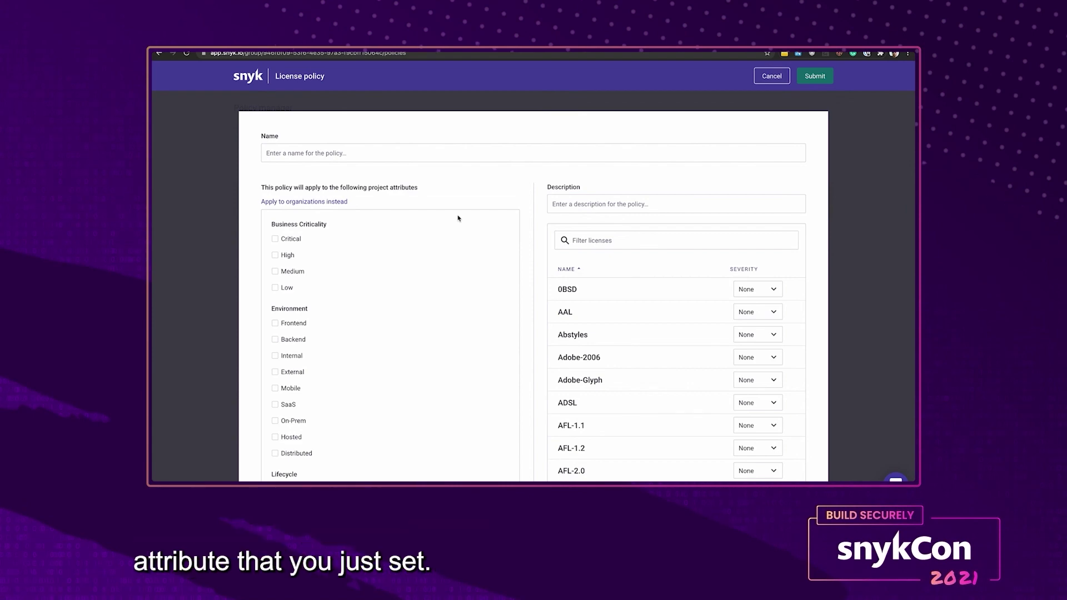
{"action": "scroll", "coordinate": [414, 233], "scroll_direction": "down", "scroll_amount": 1}
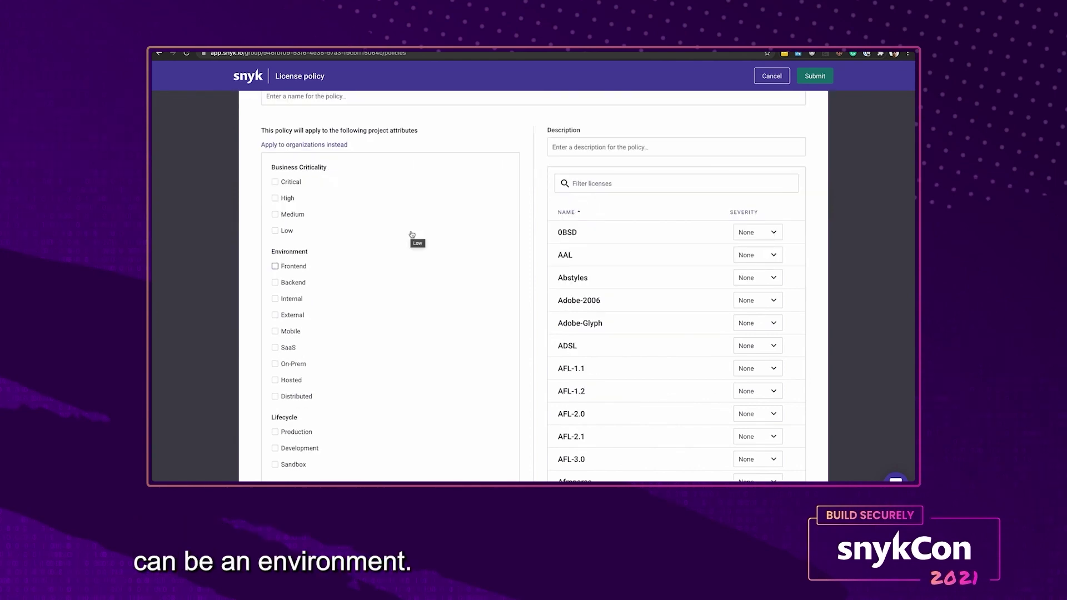
{"action": "left_click", "coordinate": [282, 268]}
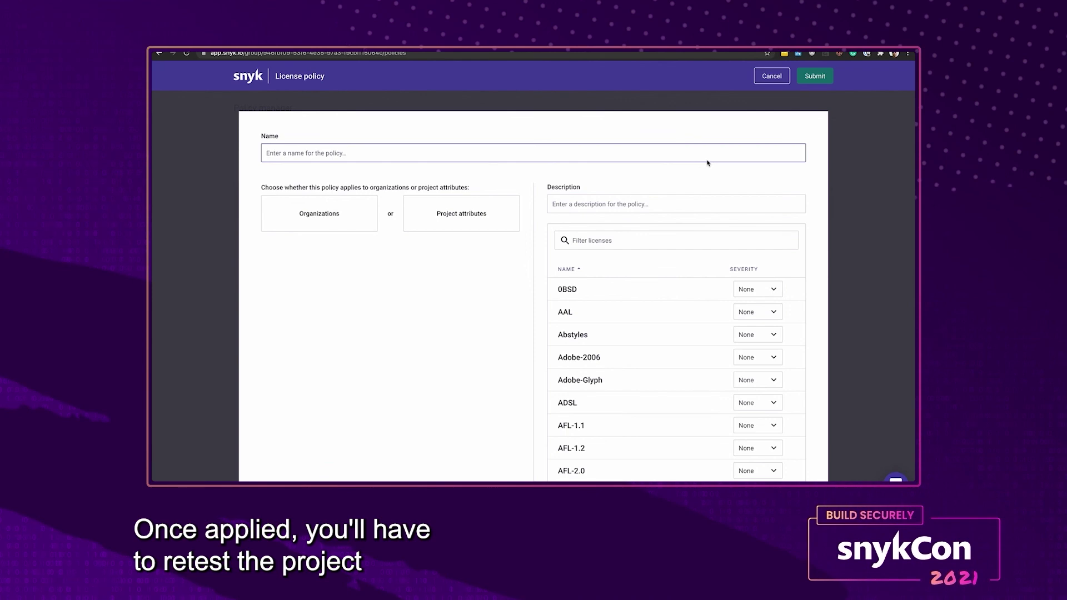
{"action": "left_click", "coordinate": [767, 79]}
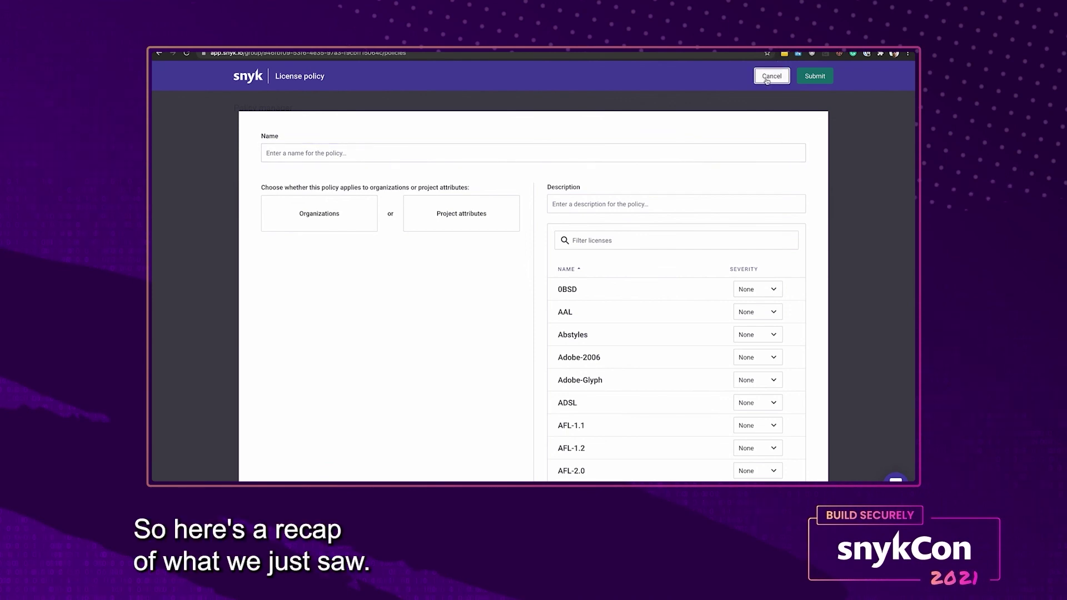